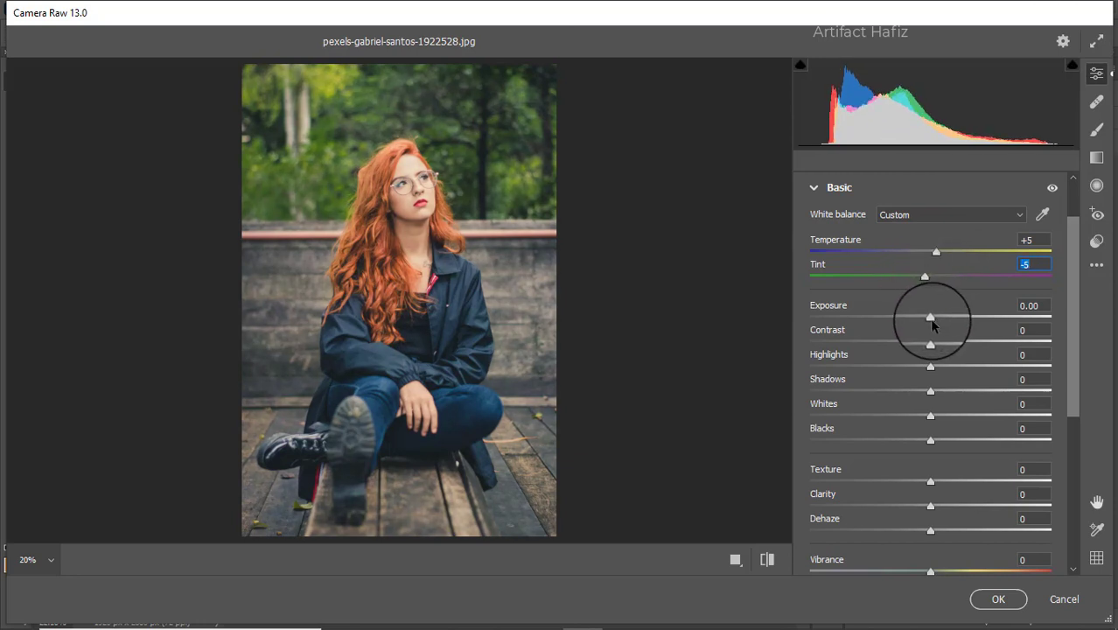
Set the basic tones to Exposure -0.15, Contrast -7, Highlights -28, Shadows +5, Whites +12 and Blacks -18.
drag(933, 325, 889, 372)
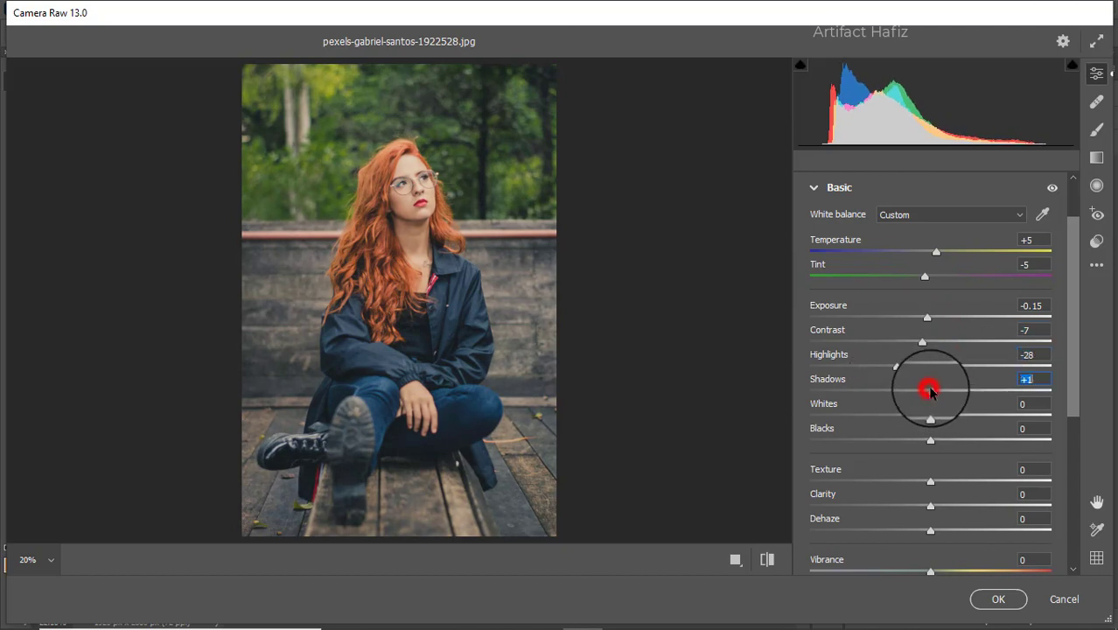
drag(930, 391, 905, 444)
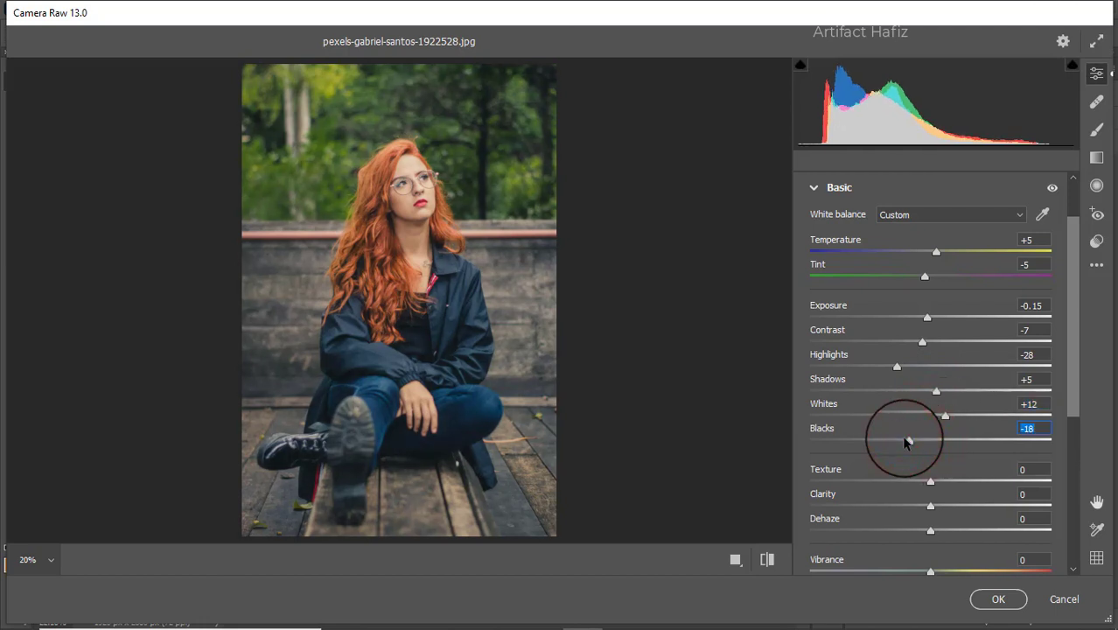
drag(908, 442, 924, 443)
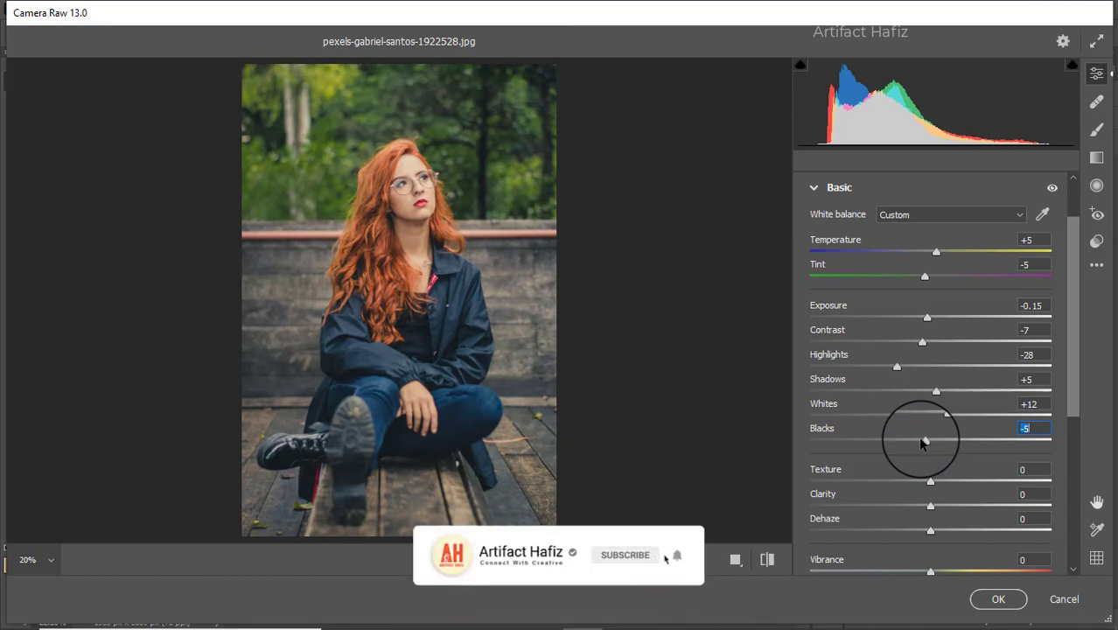
mouse_move(925, 443)
mouse_down()
mouse_move(896, 443)
mouse_move(908, 443)
mouse_up()
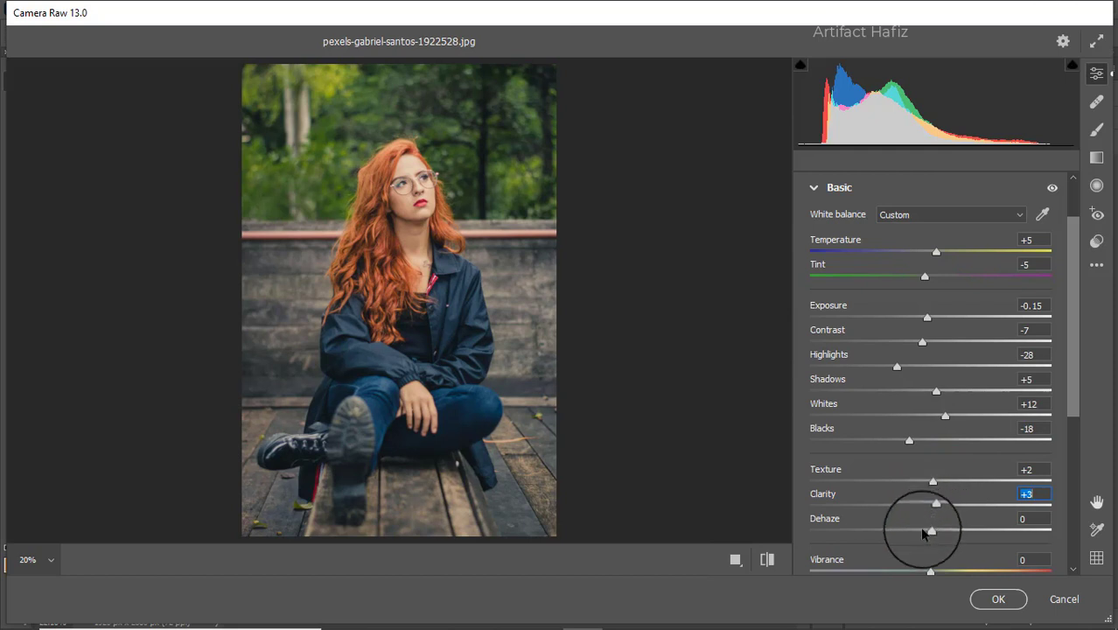
Set Texture to +2, Clarity to +3, Dehaze to +10, Vibrance to +16 and Saturation to -8.
mouse_move(935, 532)
mouse_down()
mouse_move(958, 536)
mouse_move(945, 532)
mouse_up()
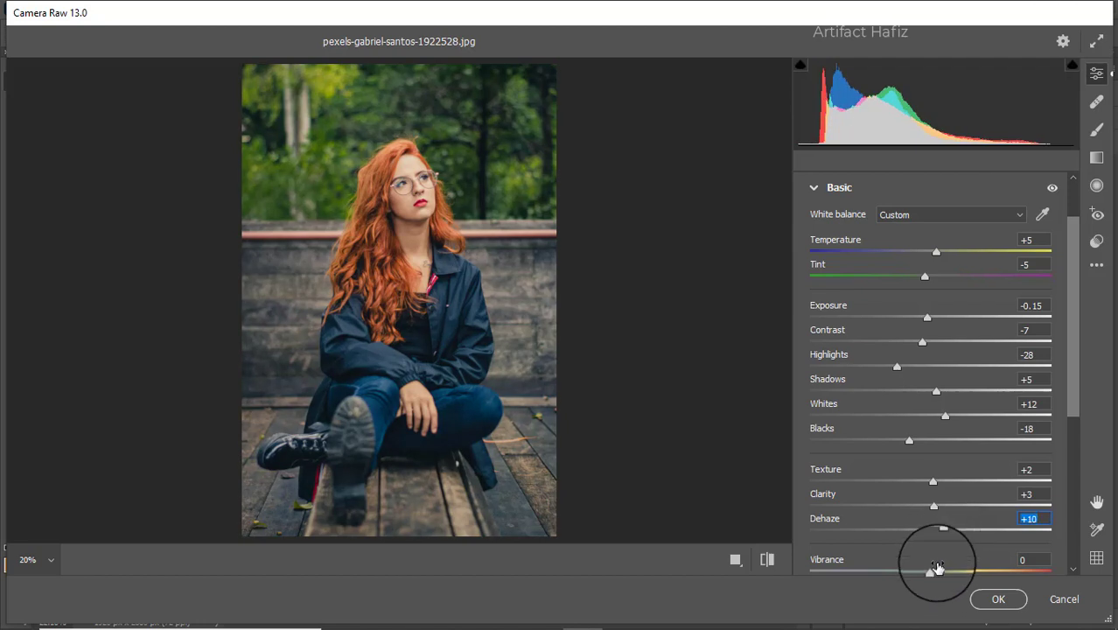
scroll(915, 523, down, 3)
drag(930, 414, 919, 438)
click(928, 441)
Add RGB point-curve points at input 63, output 61 and input 191, output 198, and raise the blue channel's black point to output 4.
scroll(896, 405, down, 2)
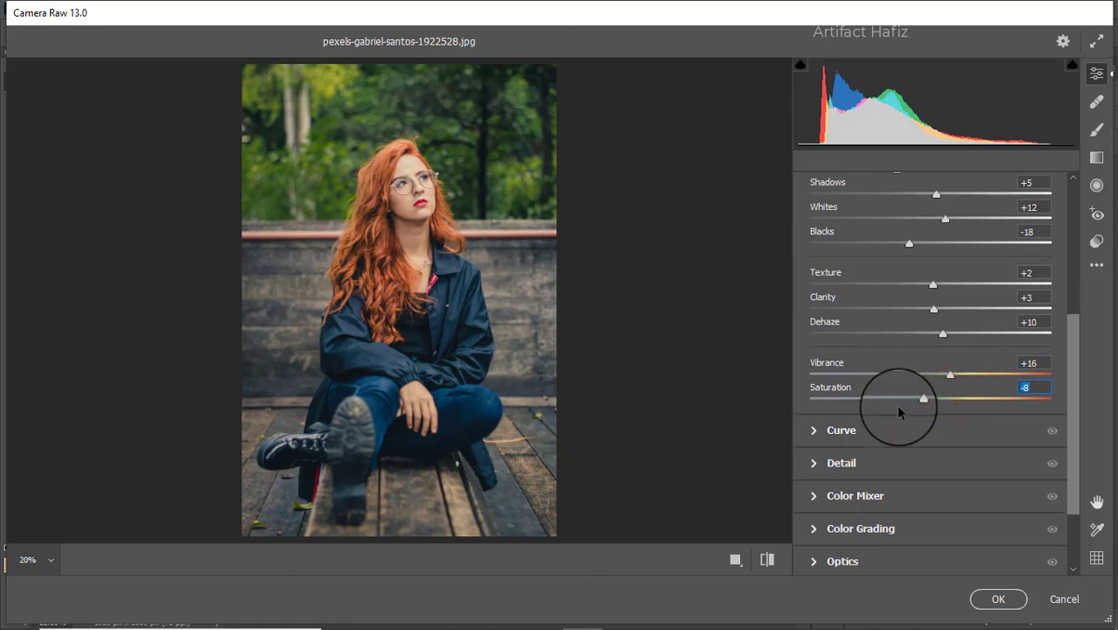
click(863, 390)
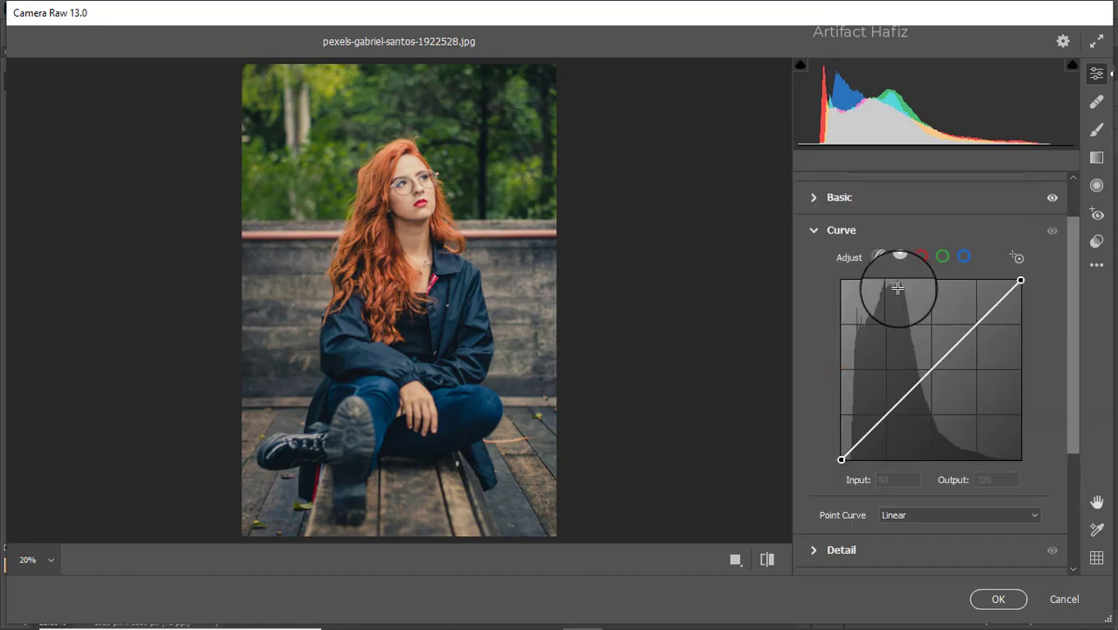
click(906, 253)
click(885, 417)
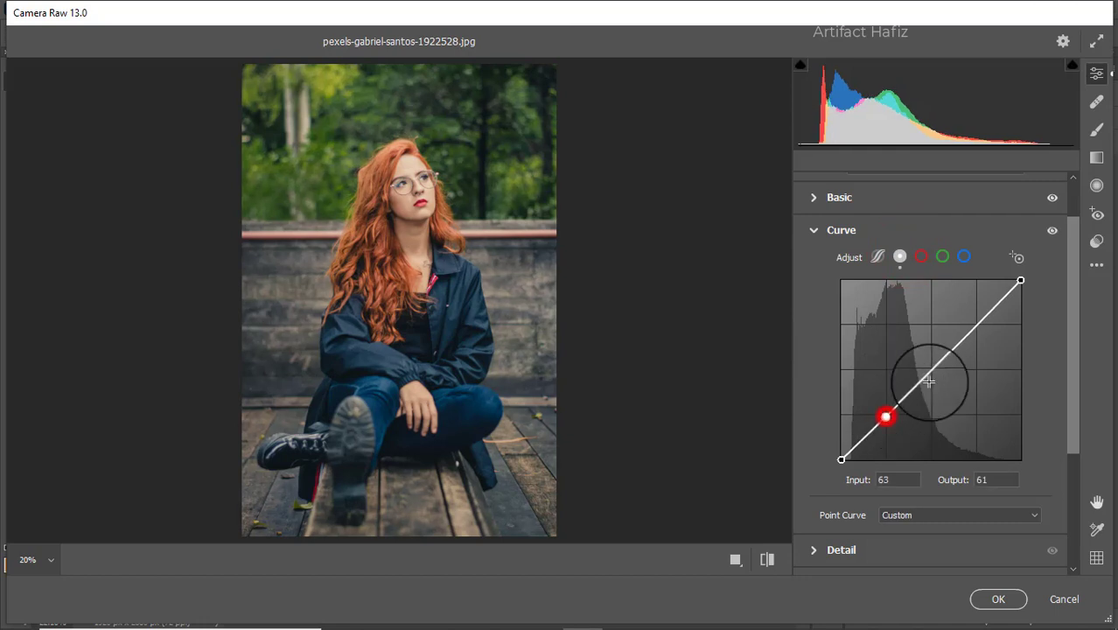
click(976, 322)
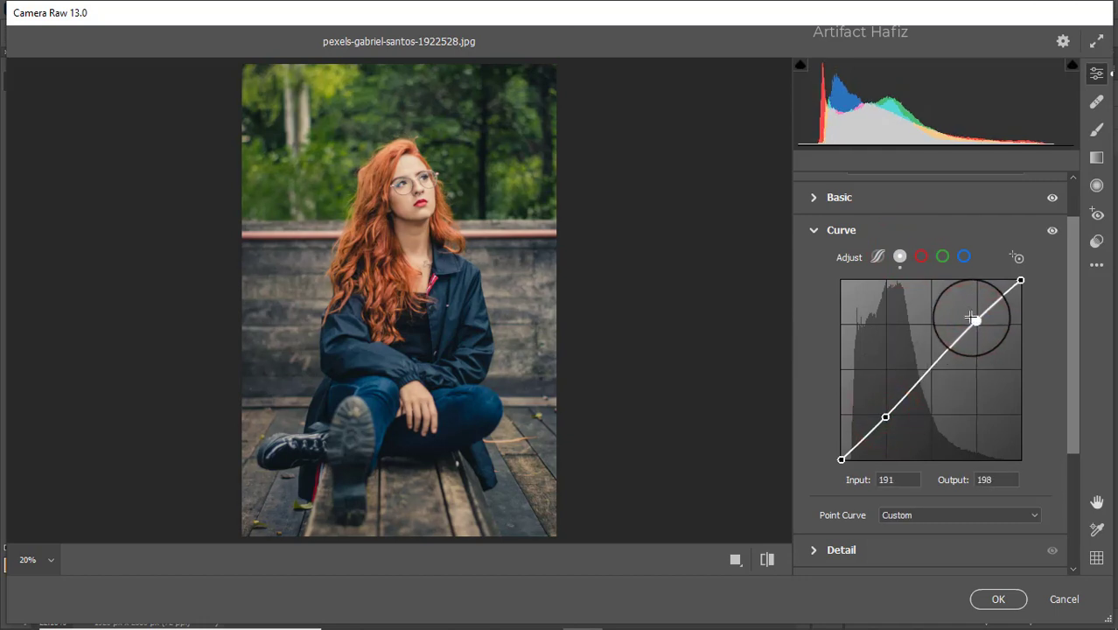
click(968, 258)
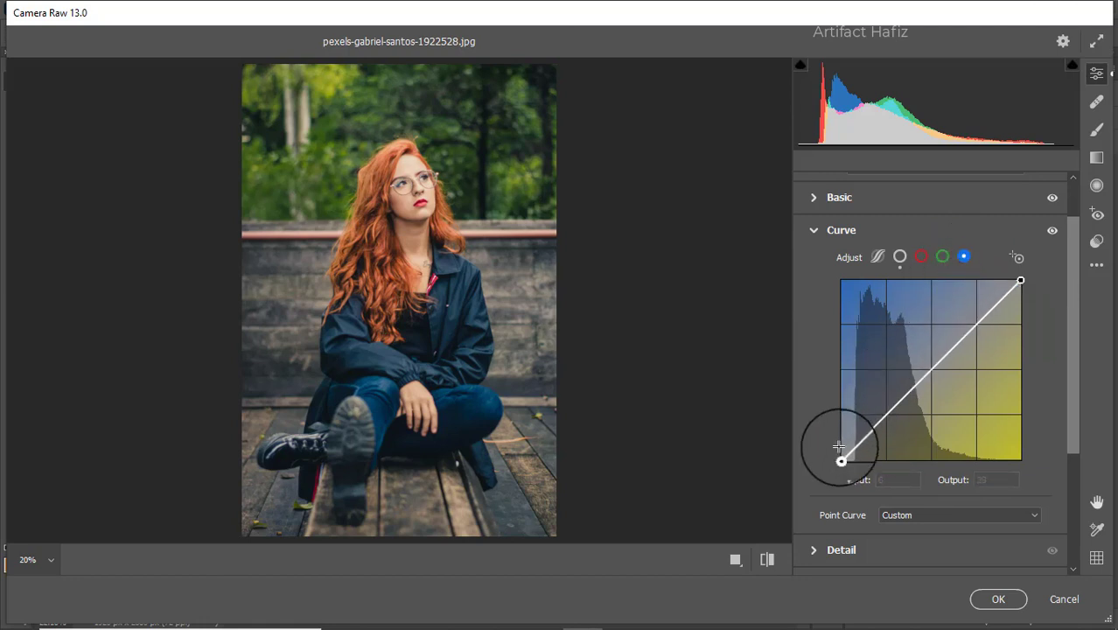
mouse_move(841, 460)
mouse_down()
mouse_move(843, 447)
mouse_move(841, 458)
mouse_up()
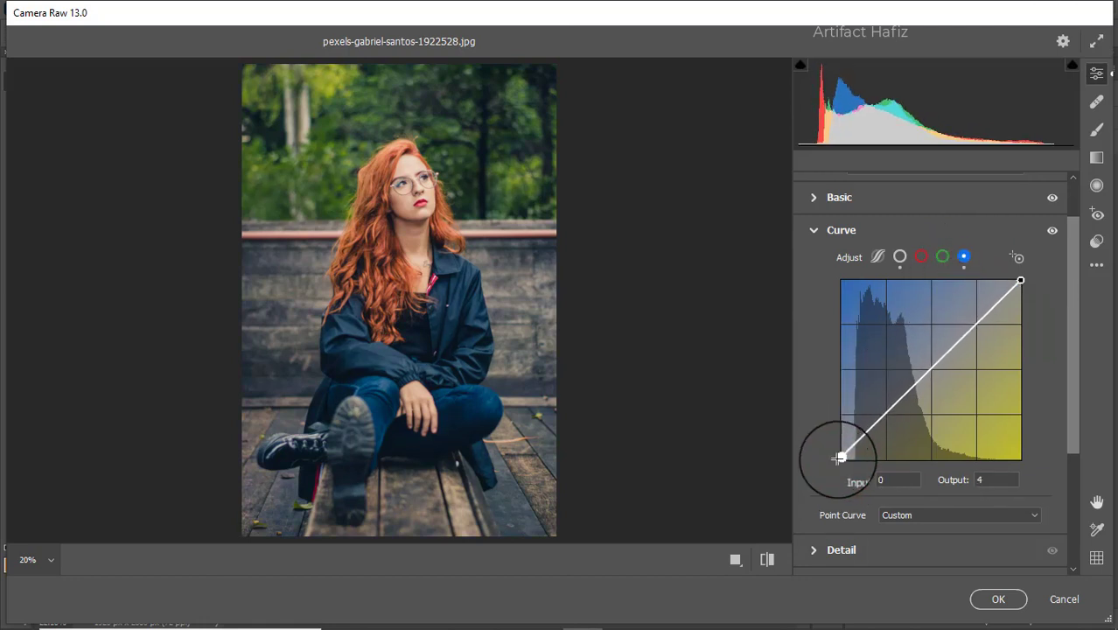
Set the detail adjustments to Sharpening 13, Noise Reduction 7 and Color Noise Reduction 20.
scroll(894, 418, down, 1)
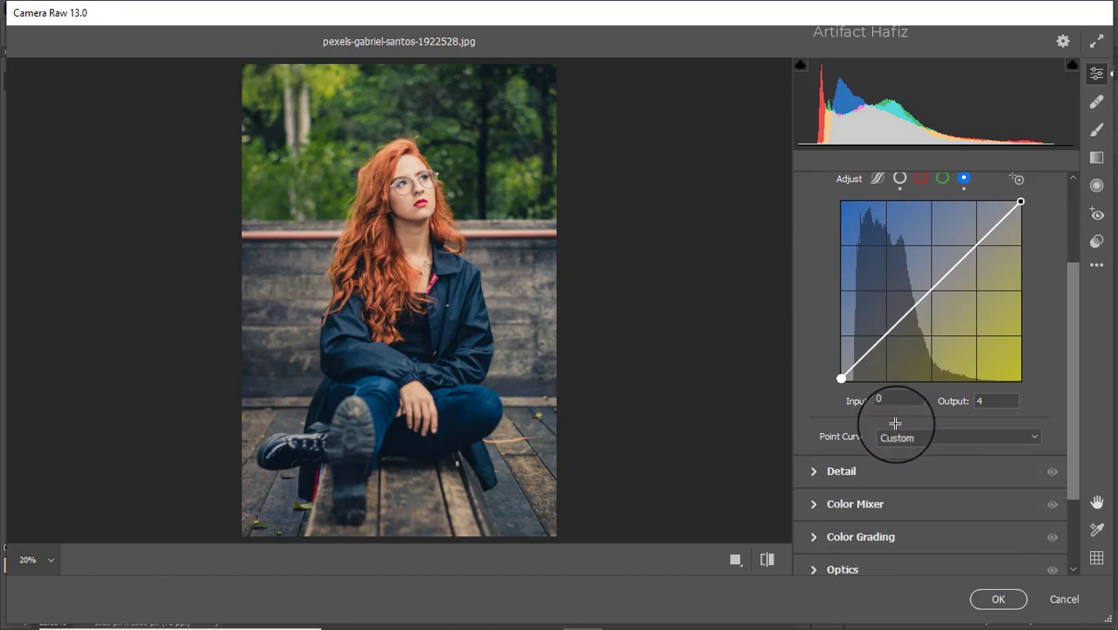
click(839, 471)
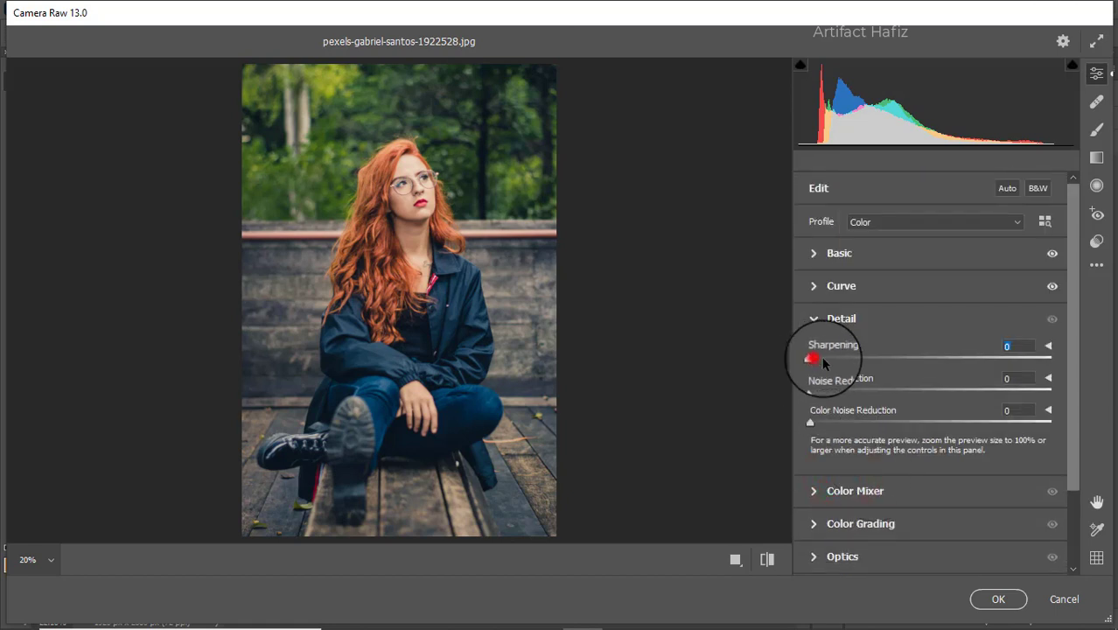
mouse_move(811, 359)
mouse_down()
mouse_move(827, 355)
mouse_move(845, 392)
mouse_move(830, 396)
mouse_move(831, 361)
mouse_up()
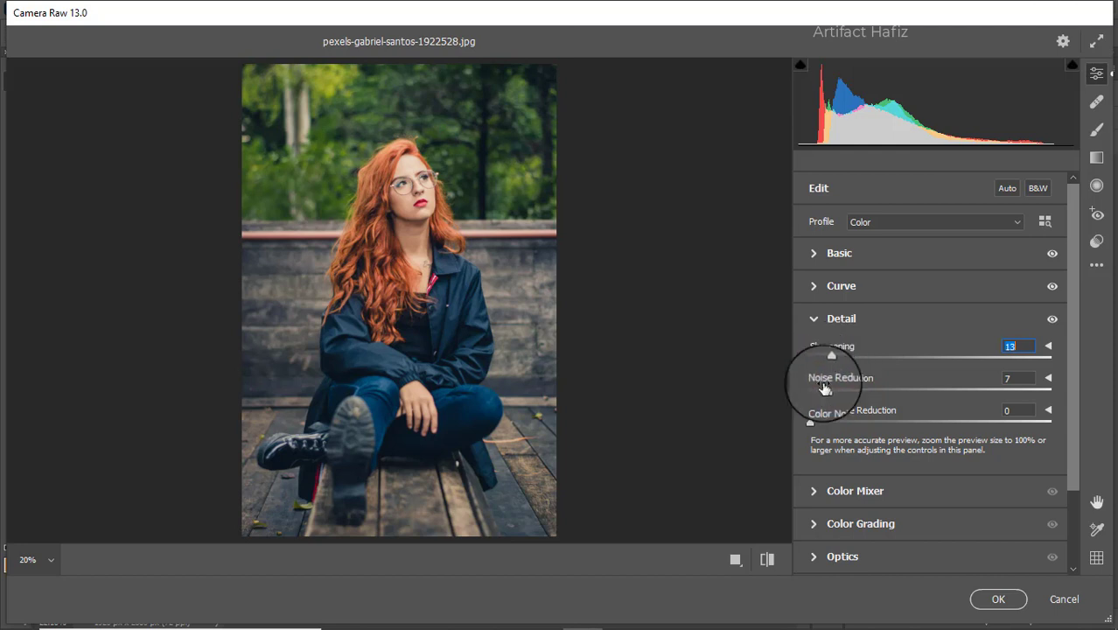
drag(811, 423, 861, 424)
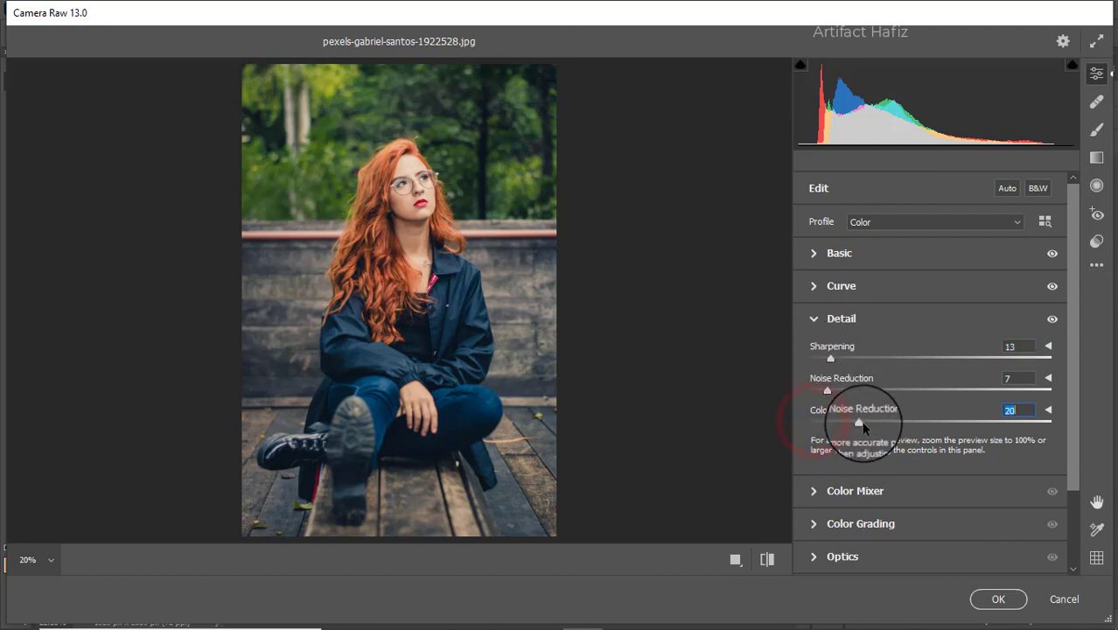
Adjust the HSL saturation to Reds +10, Yellows +7, Greens -59, Aquas +8 and Blues +5.
click(813, 495)
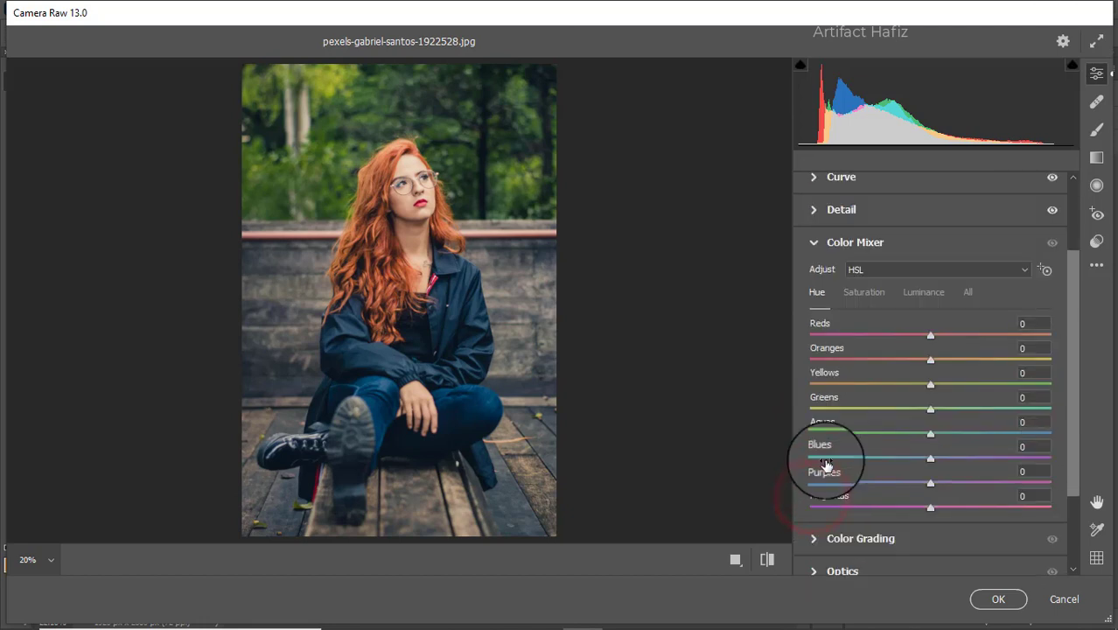
click(861, 296)
mouse_move(931, 336)
mouse_down()
mouse_move(1014, 329)
mouse_move(944, 339)
mouse_up()
drag(931, 385, 861, 414)
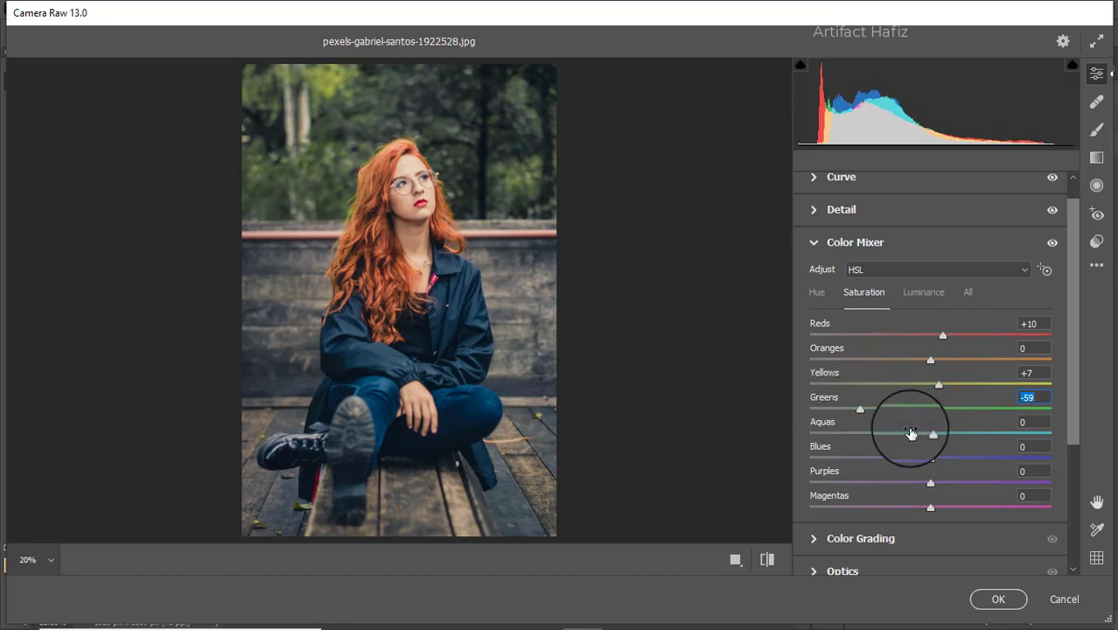
drag(928, 433, 938, 461)
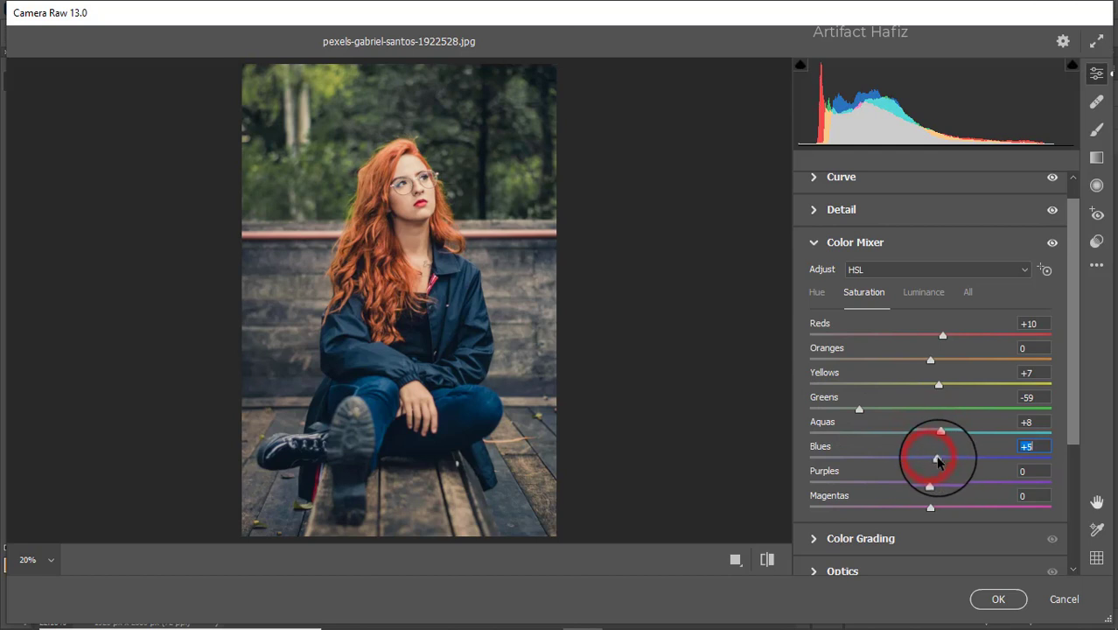
Adjust the HSL luminance to Reds -5, Yellows +3, Greens +5 and Aquas -12, and lower the Blues slightly.
click(923, 293)
drag(930, 341, 737, 343)
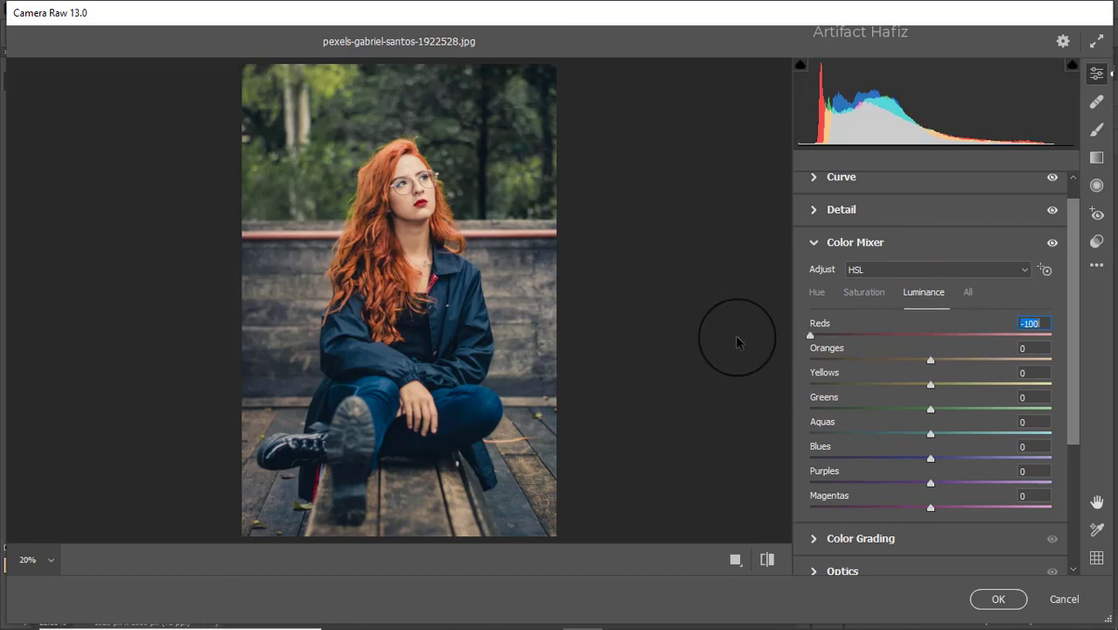
drag(856, 344, 913, 343)
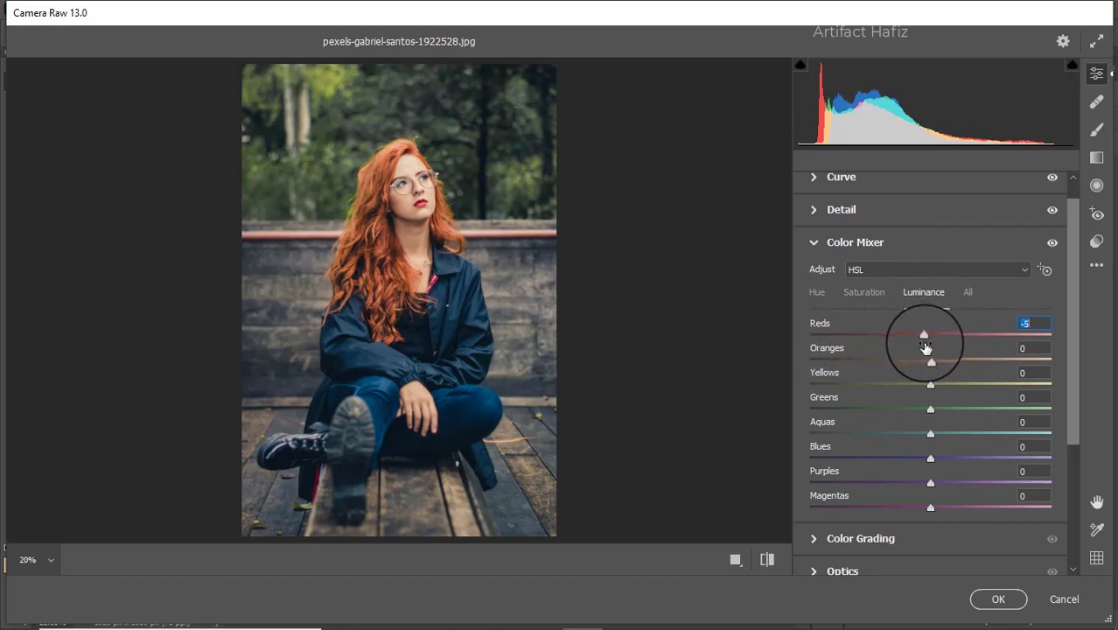
drag(930, 385, 906, 462)
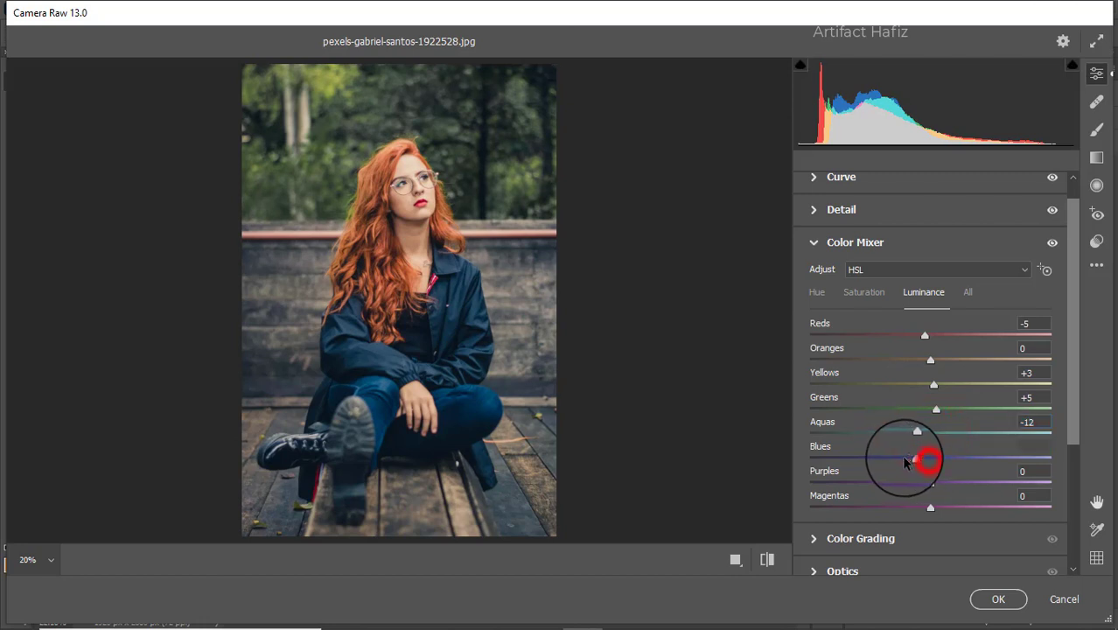
Shift the HSL hue of the Aquas to -30 and of the Blues to -44.
click(818, 293)
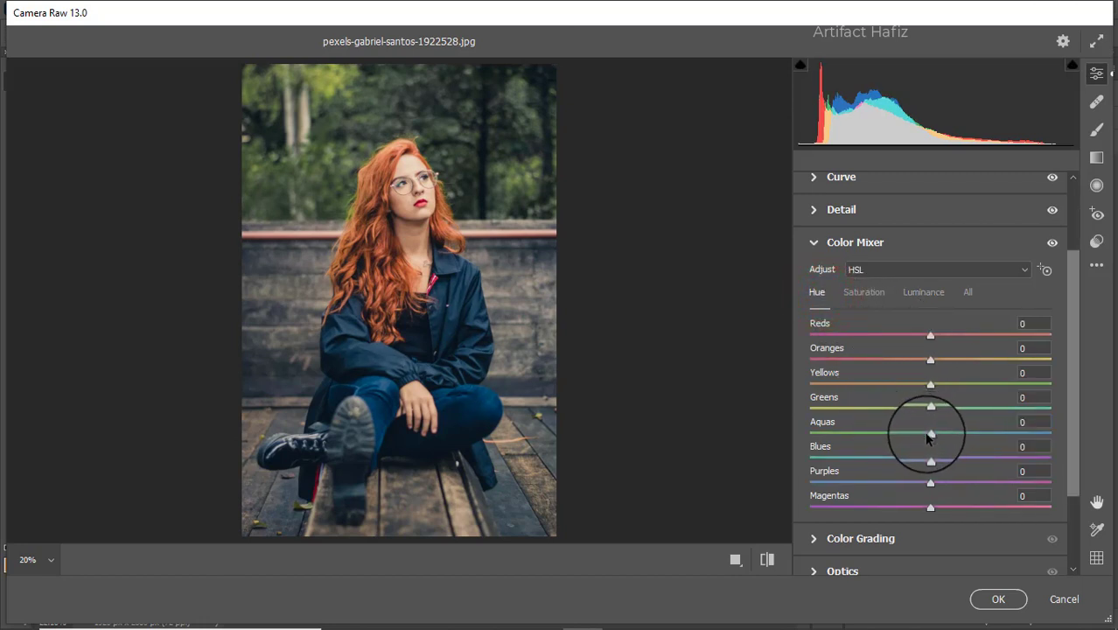
drag(932, 435, 877, 455)
Color grade the photo with a faint blue in the shadows, yellow-green in the highlights and green in the midtones.
scroll(919, 433, down, 2)
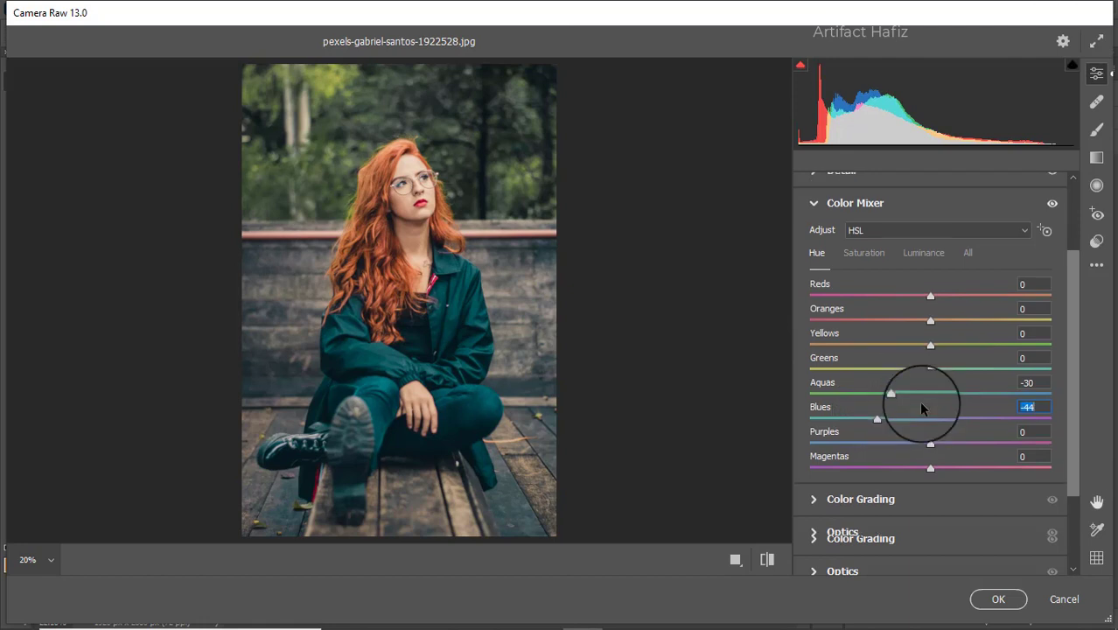
click(885, 464)
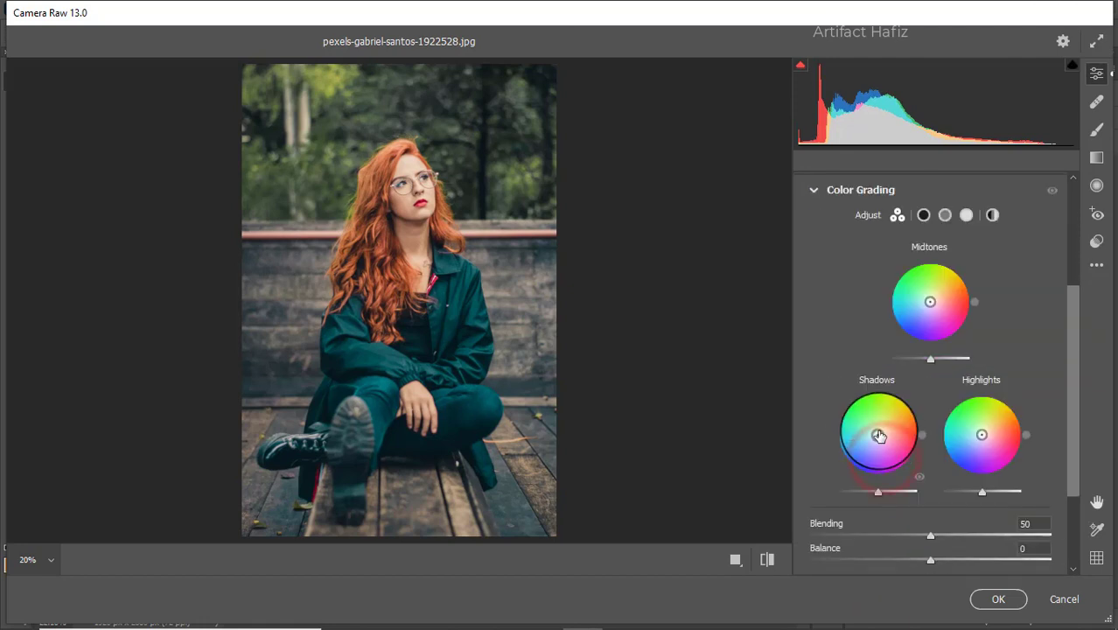
drag(879, 437, 849, 513)
drag(982, 424, 999, 375)
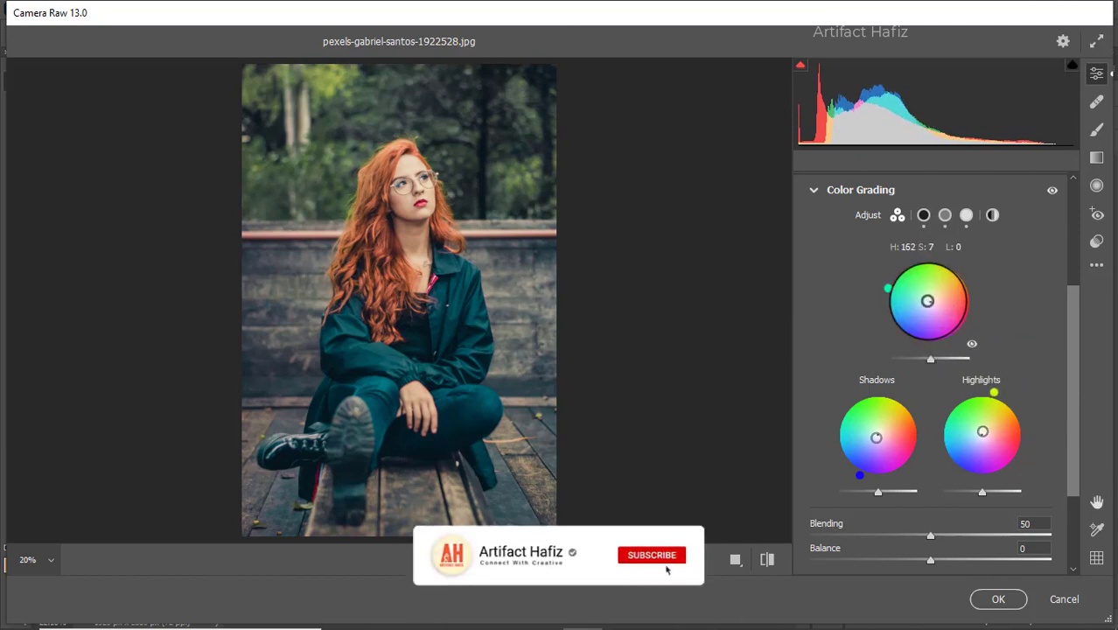
drag(930, 302, 926, 257)
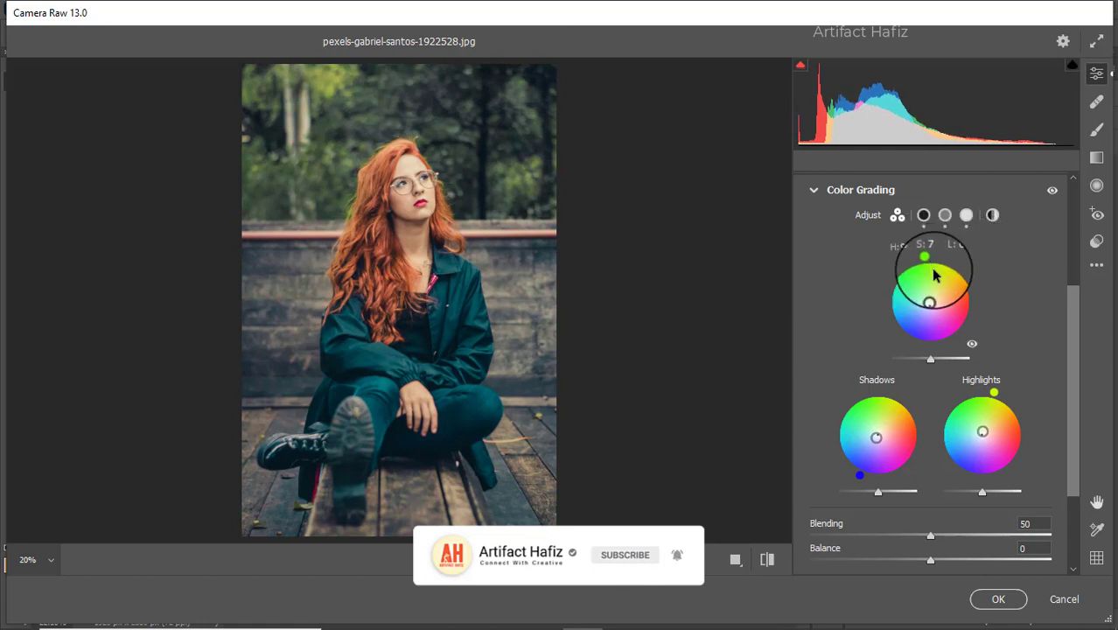
Add a slight dark vignette by setting Vignetting to -5.
scroll(948, 348, down, 3)
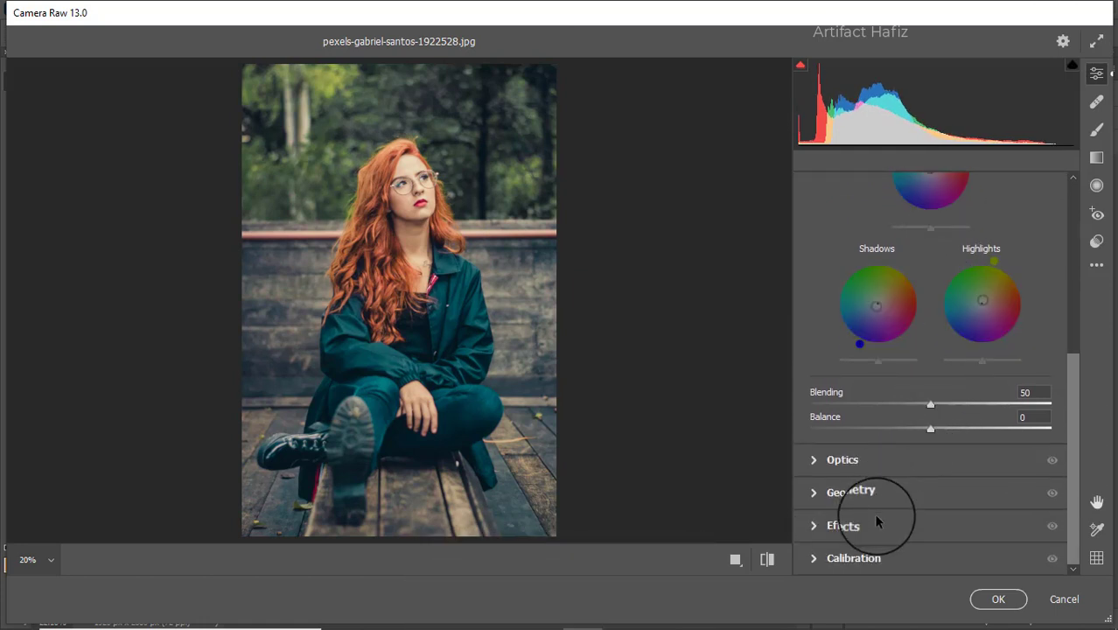
click(875, 515)
drag(929, 396, 924, 394)
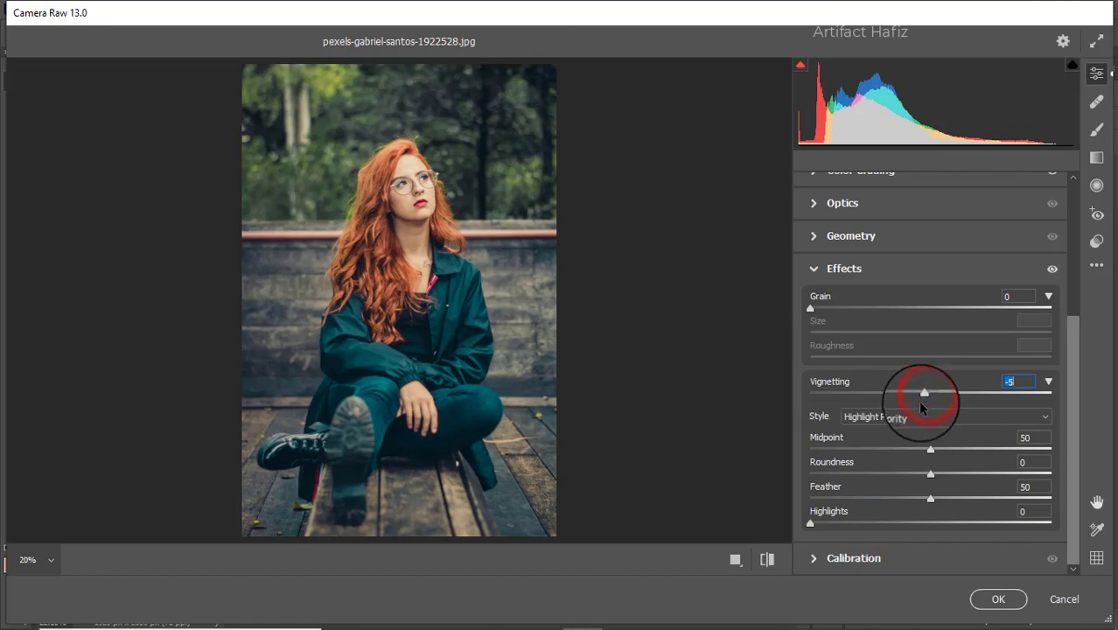
Calibrate the primary color saturations to Green +22, Red -9 and Blue +16.
click(844, 559)
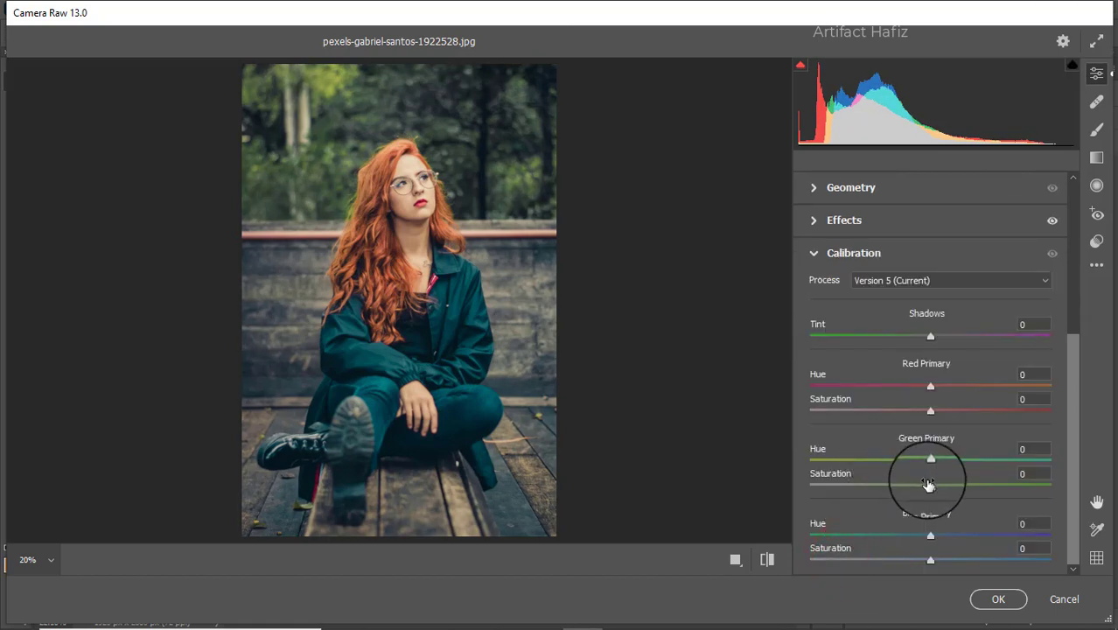
drag(928, 481, 957, 482)
drag(931, 411, 918, 413)
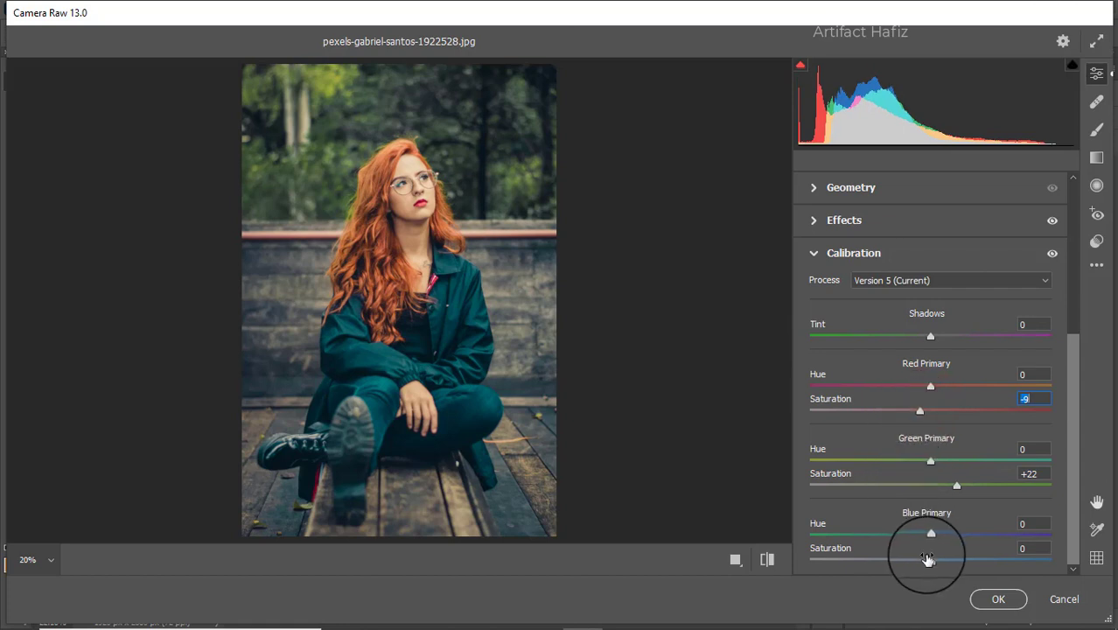
drag(930, 560, 951, 562)
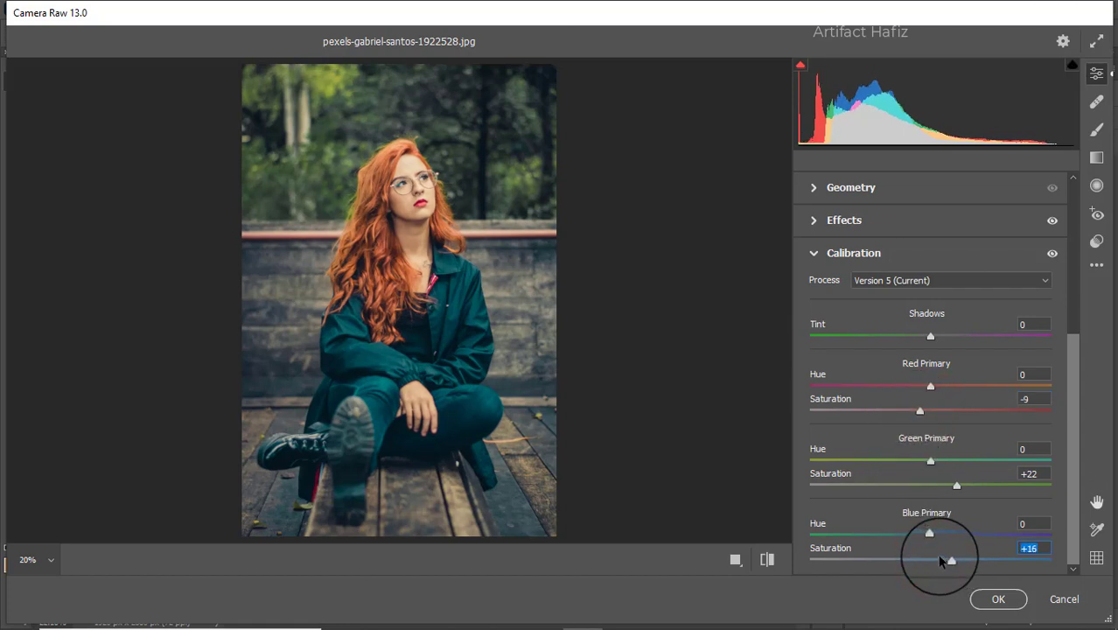
Darken the lower part of the photo with a graduated filter from the bottom edge up to the torso, with Exposure -1.00.
click(1098, 158)
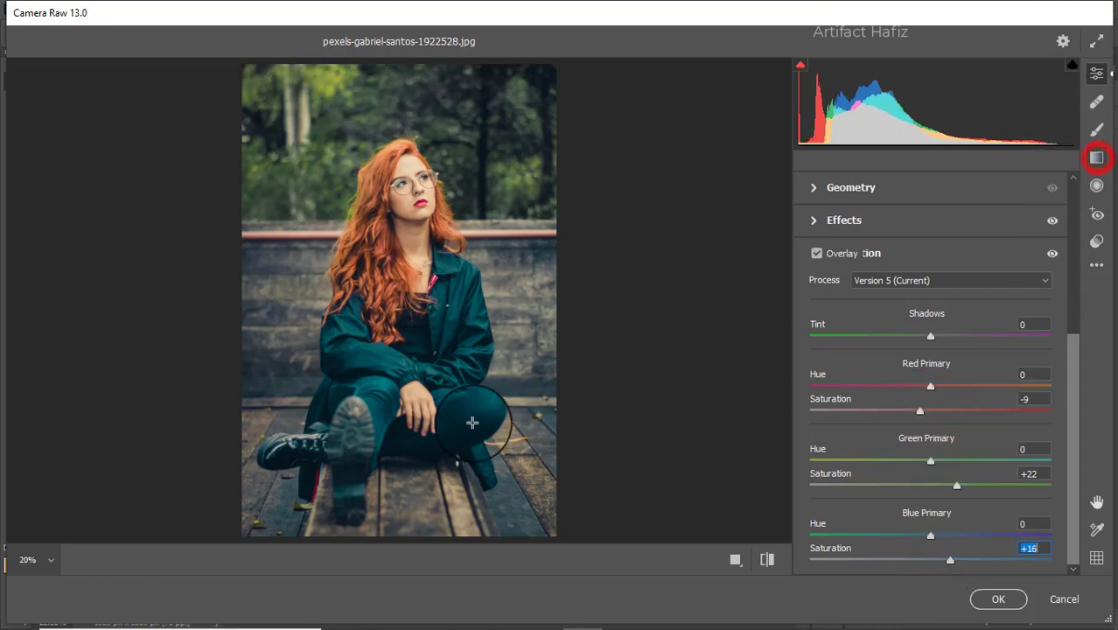
drag(416, 536, 414, 354)
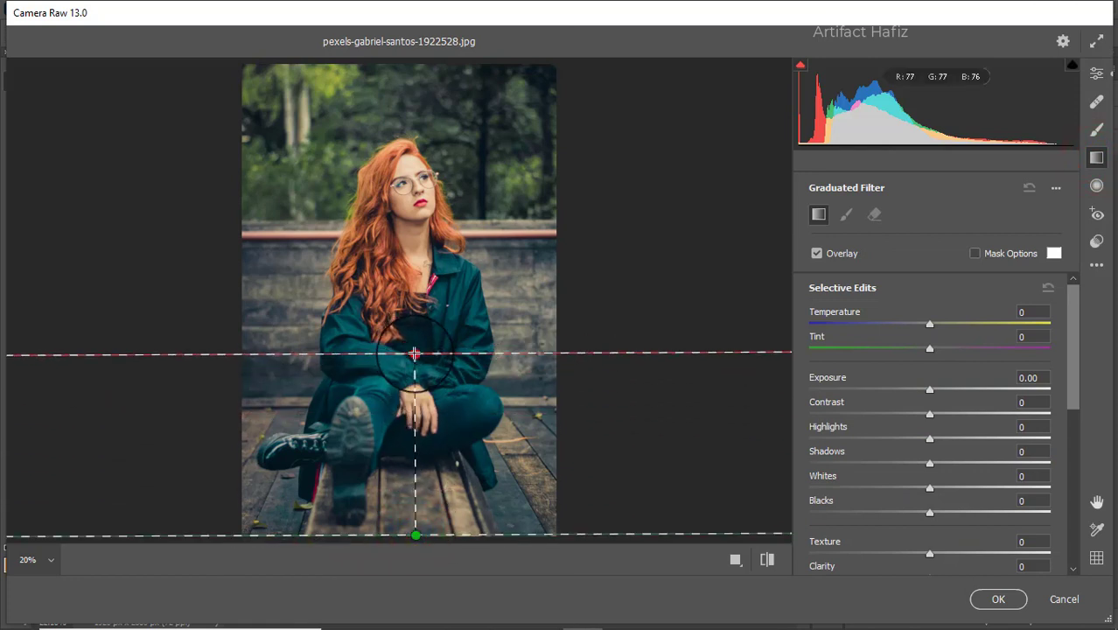
click(902, 388)
drag(902, 392, 900, 392)
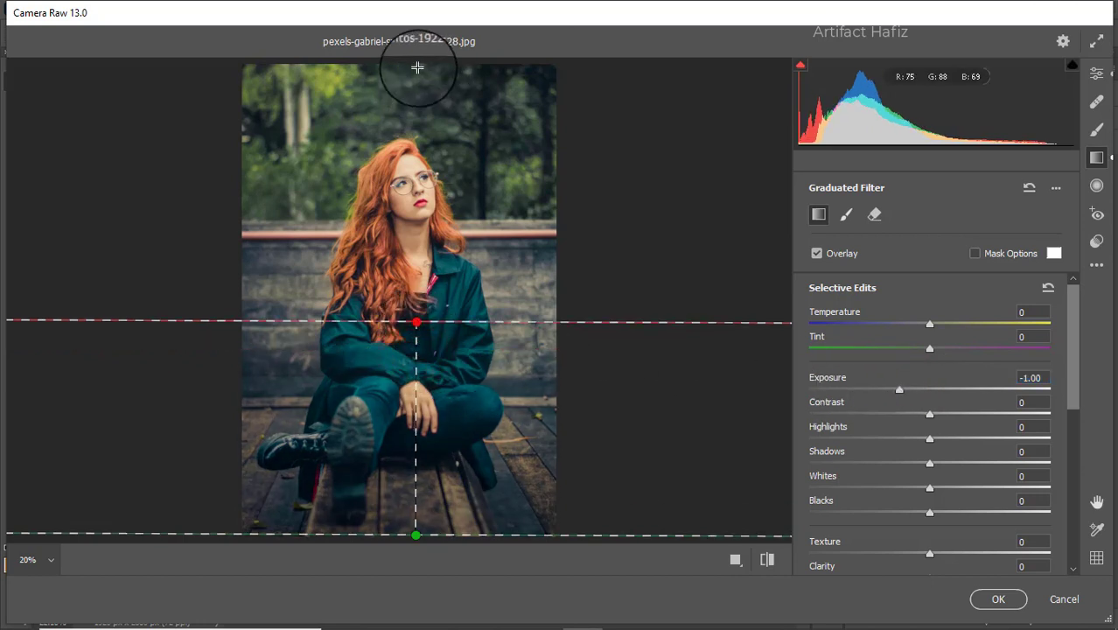
Add a tilted graduated filter down from the photo's top edge with Exposure about +0.75, and apply the Camera Raw edits.
drag(418, 68, 419, 248)
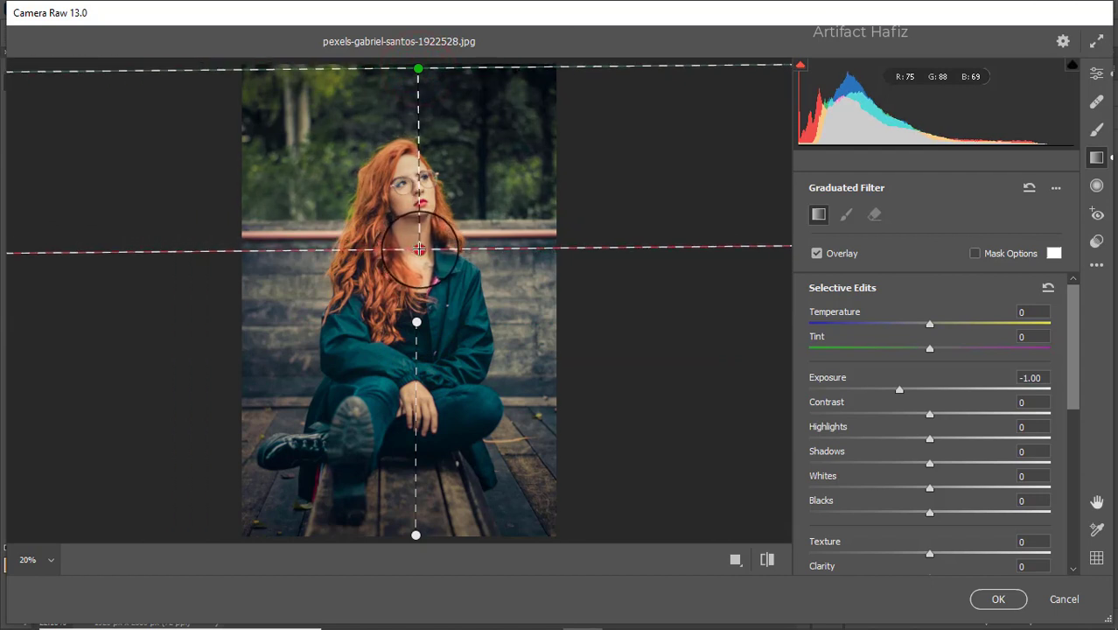
drag(899, 388, 952, 388)
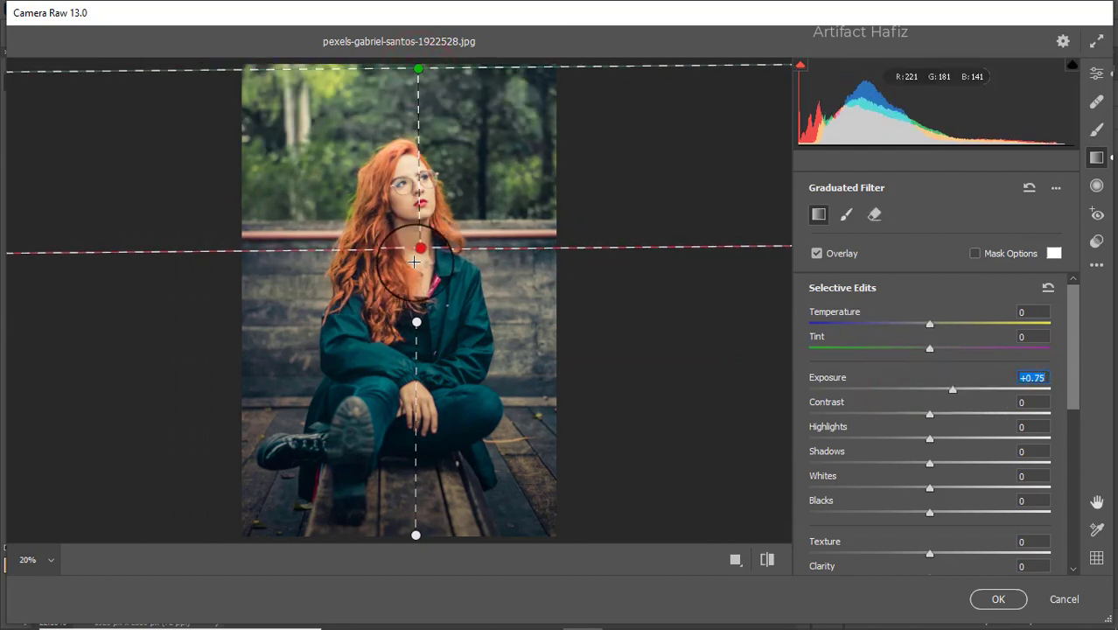
drag(421, 252, 379, 292)
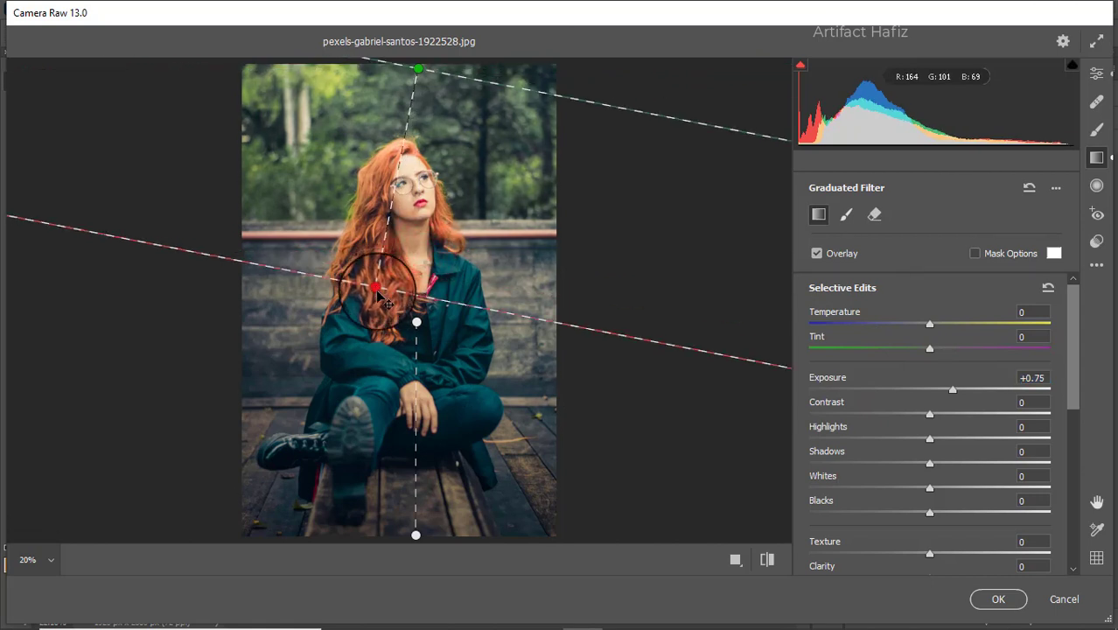
drag(953, 390, 950, 394)
click(995, 599)
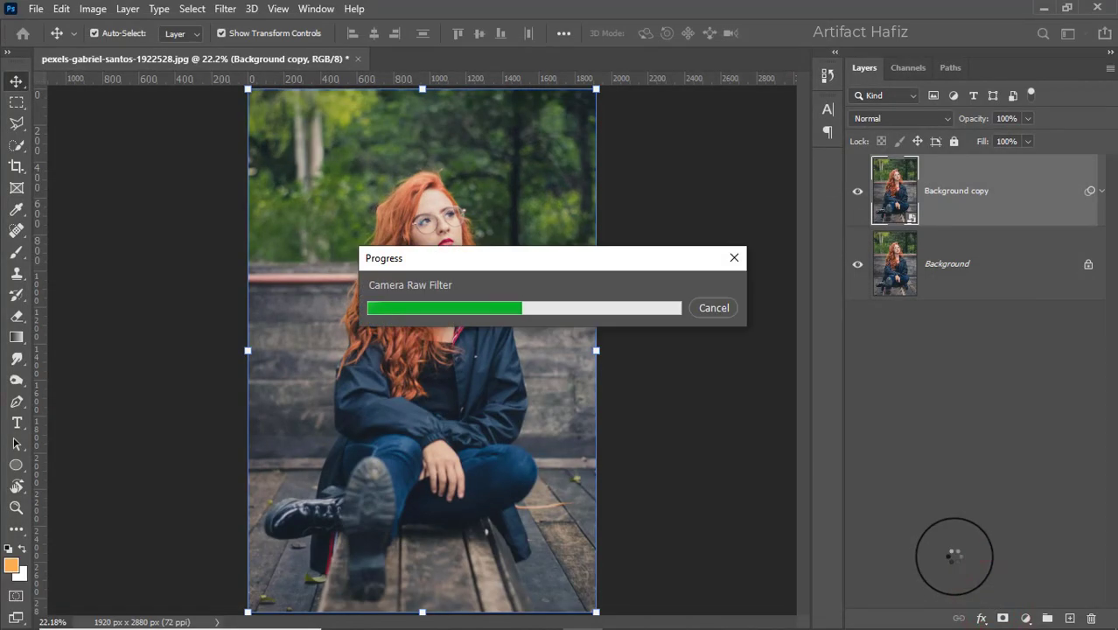
Compare the photo before and after the edit by toggling the visibility of the Background copy layer.
click(858, 195)
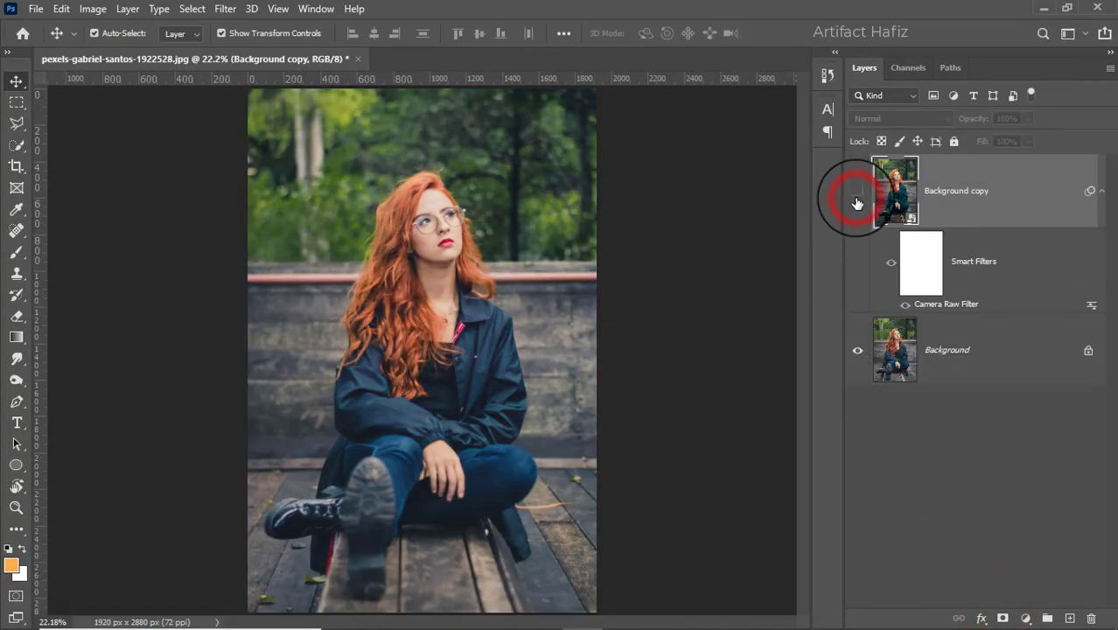
click(857, 195)
click(858, 194)
click(857, 194)
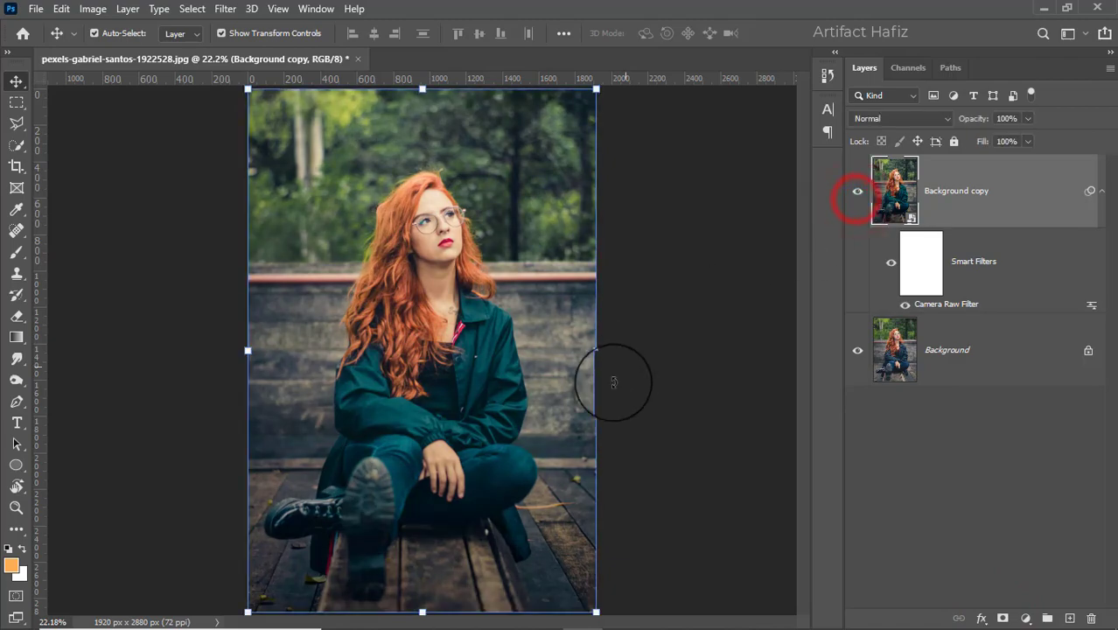